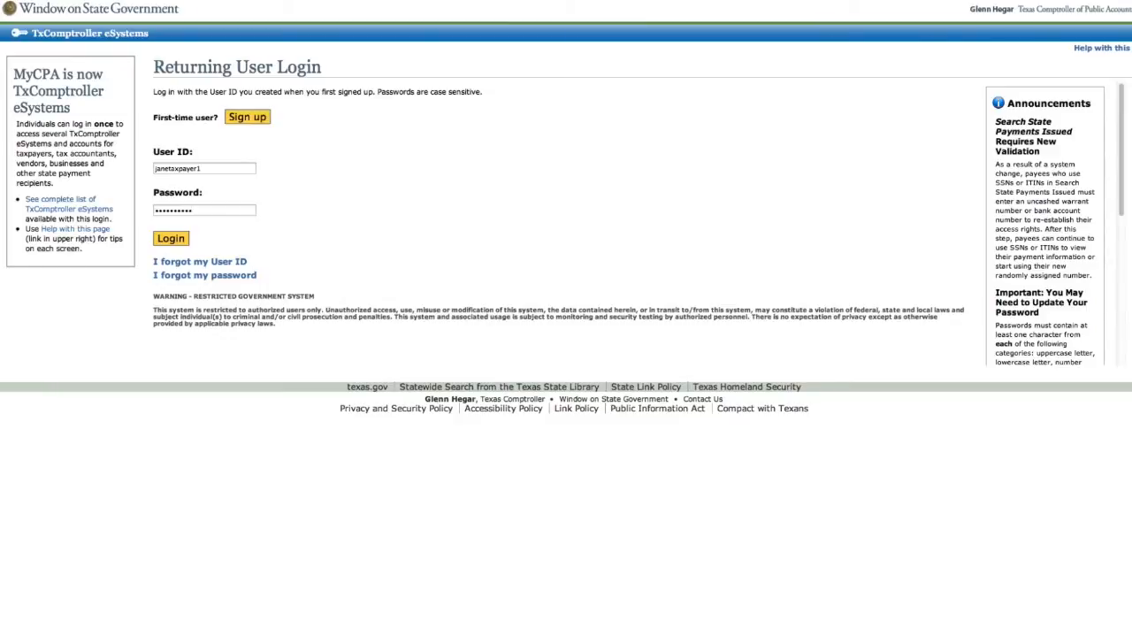
Log in to WebFile/Pay Taxes and Fees with the 11-digit taxpayer number to reach its Sales and Use Tax menu
left_click(171, 238)
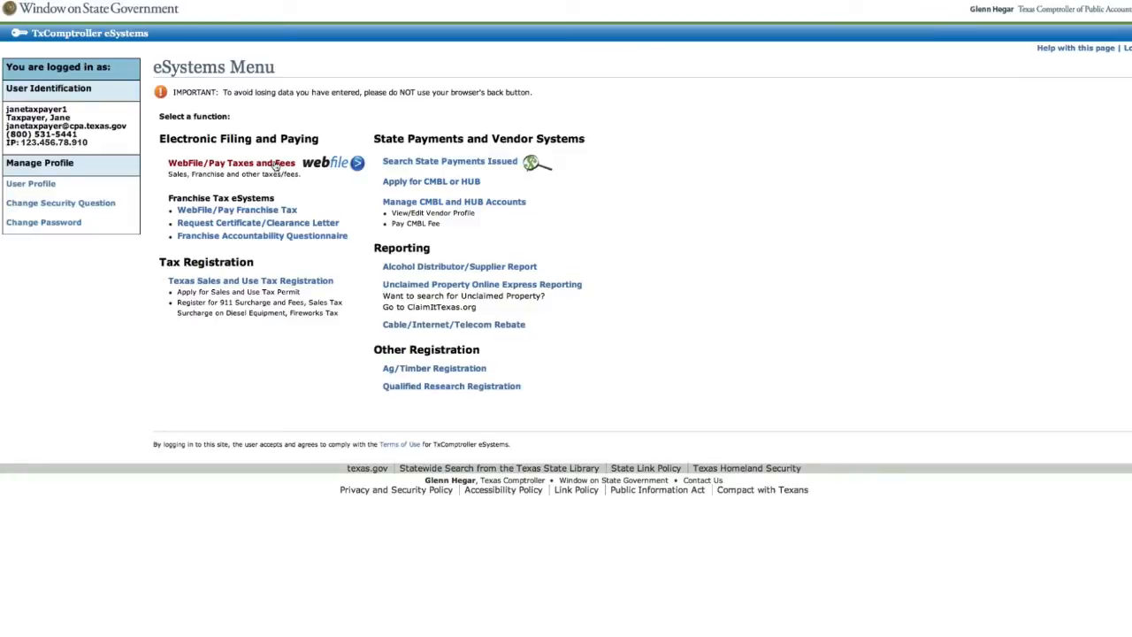
left_click(277, 166)
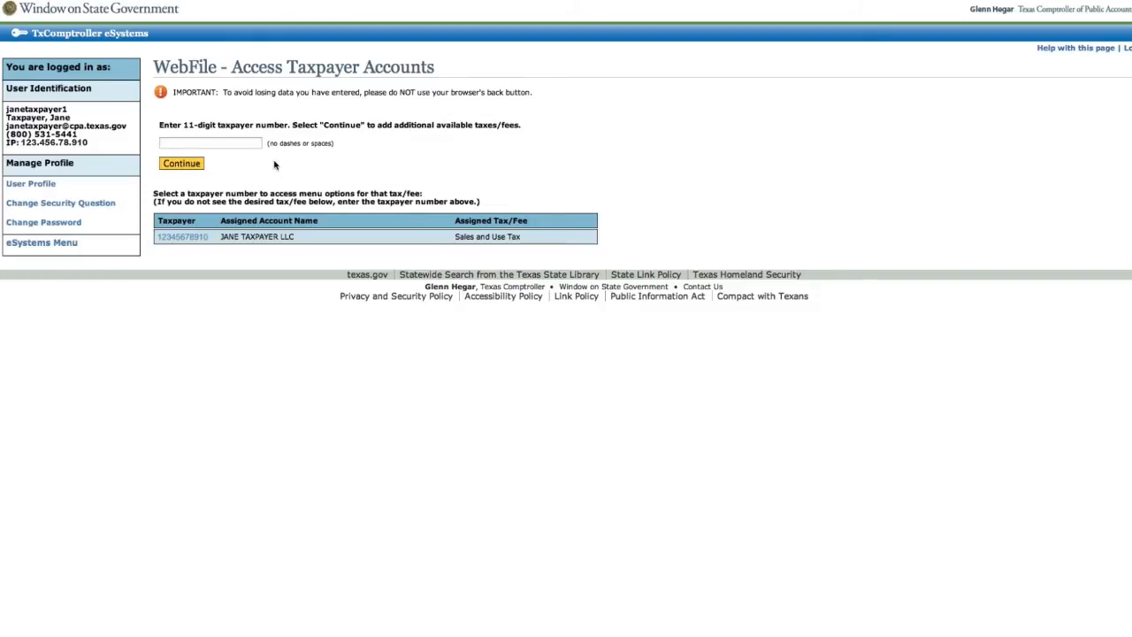
left_click(251, 143)
type("12345678910")
left_click(181, 164)
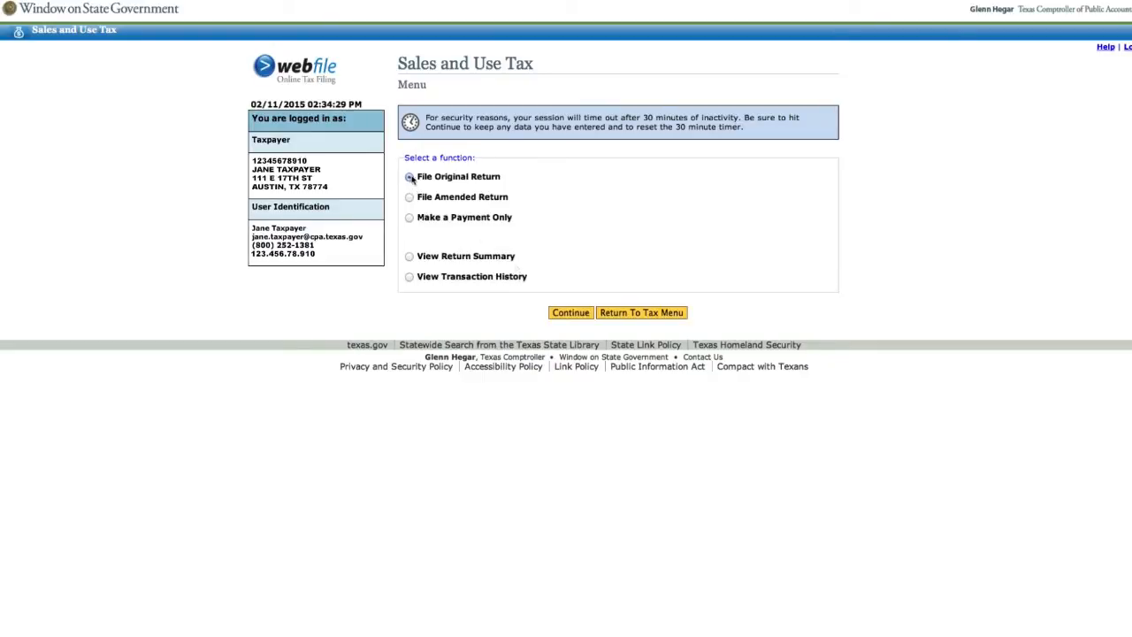
Begin an original Sales and Use Tax return for the 1408 filing period
left_click(585, 315)
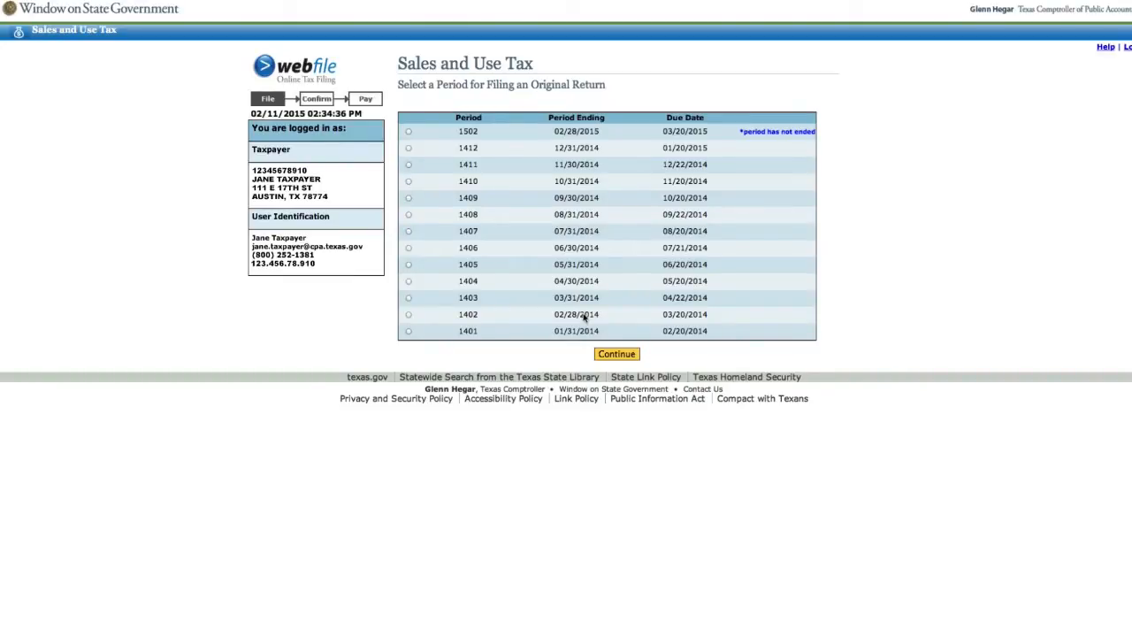
left_click(409, 215)
left_click(606, 354)
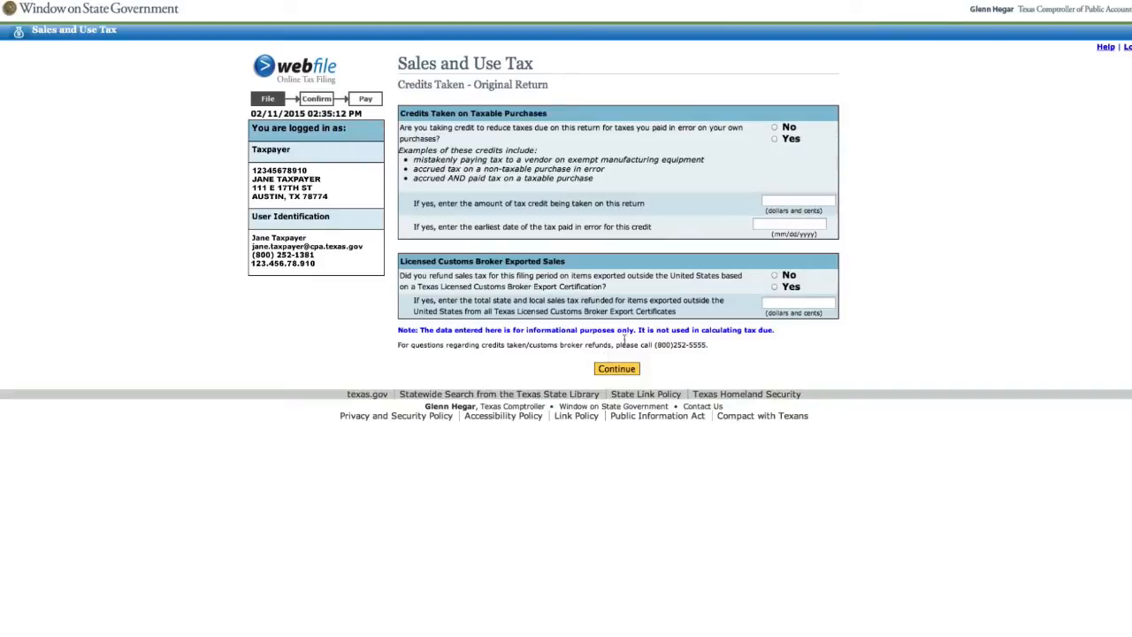
Answer No to taking purchase credits and to customs-broker export refunds, then continue
left_click(775, 128)
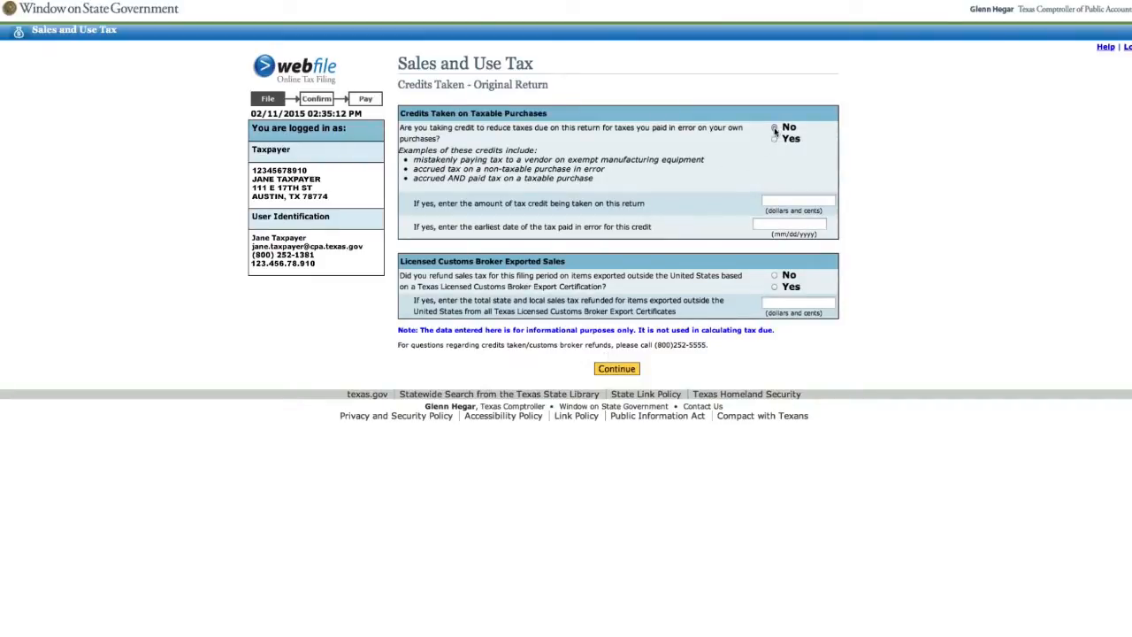
left_click(775, 276)
left_click(634, 370)
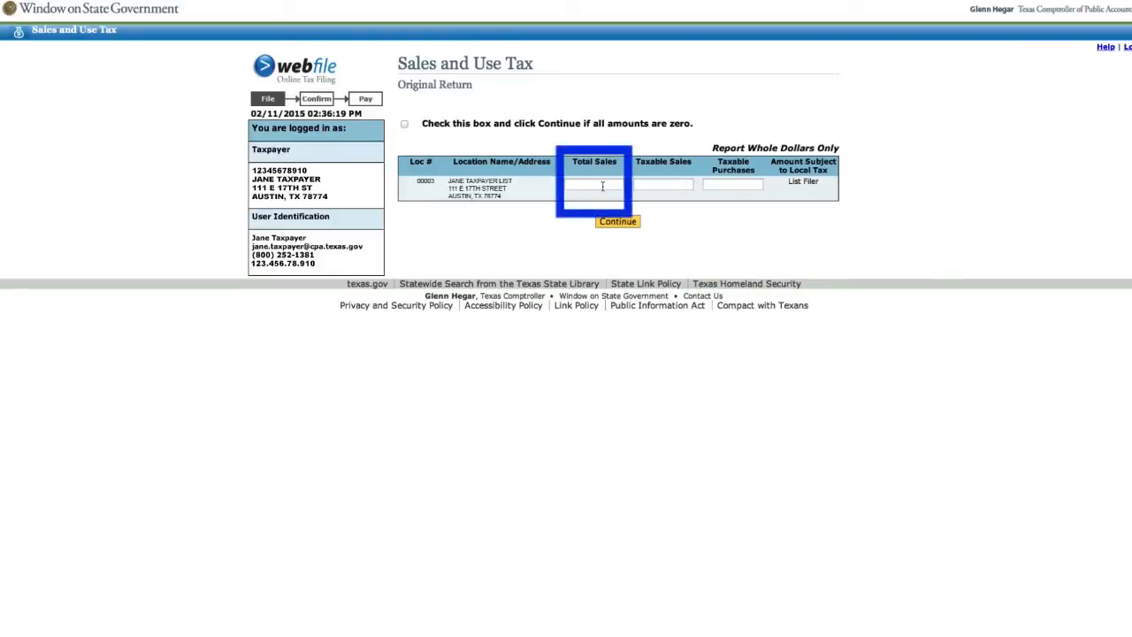
Enter Total Sales 100, Taxable Sales 100 and Taxable Purchases 50 for the location, then continue
left_click(602, 186)
type("100")
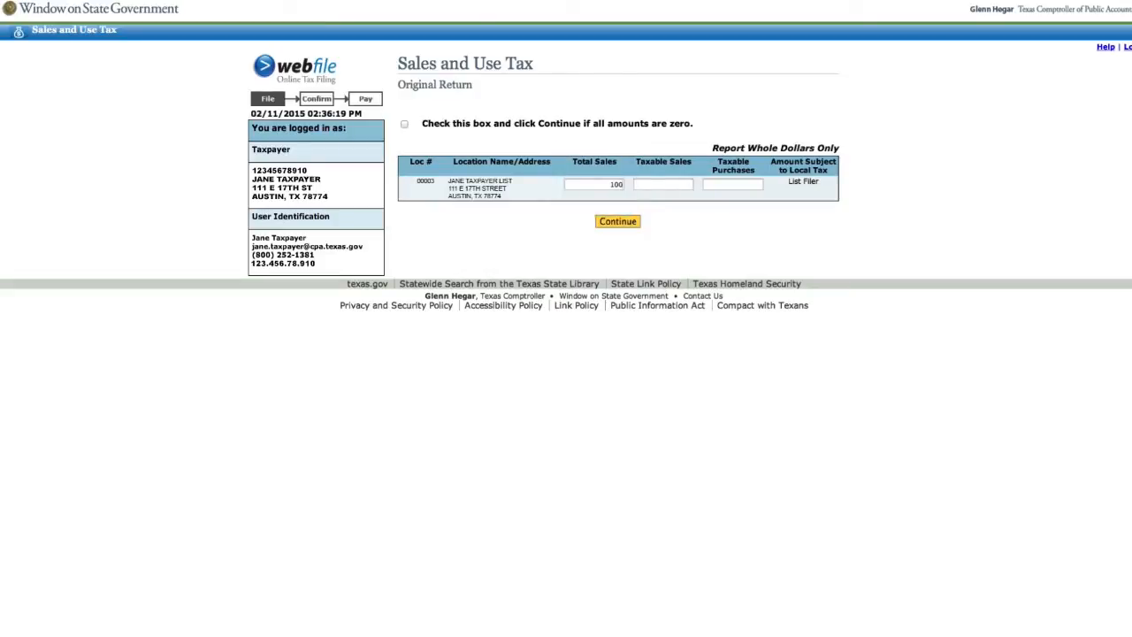
left_click(668, 184)
type("100")
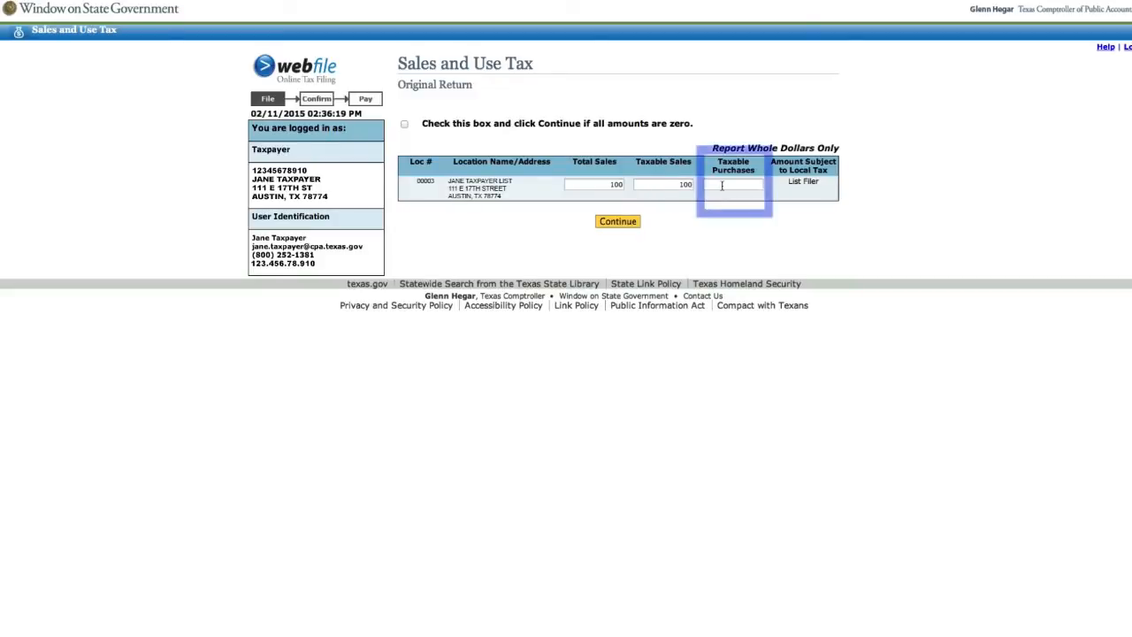
type("50")
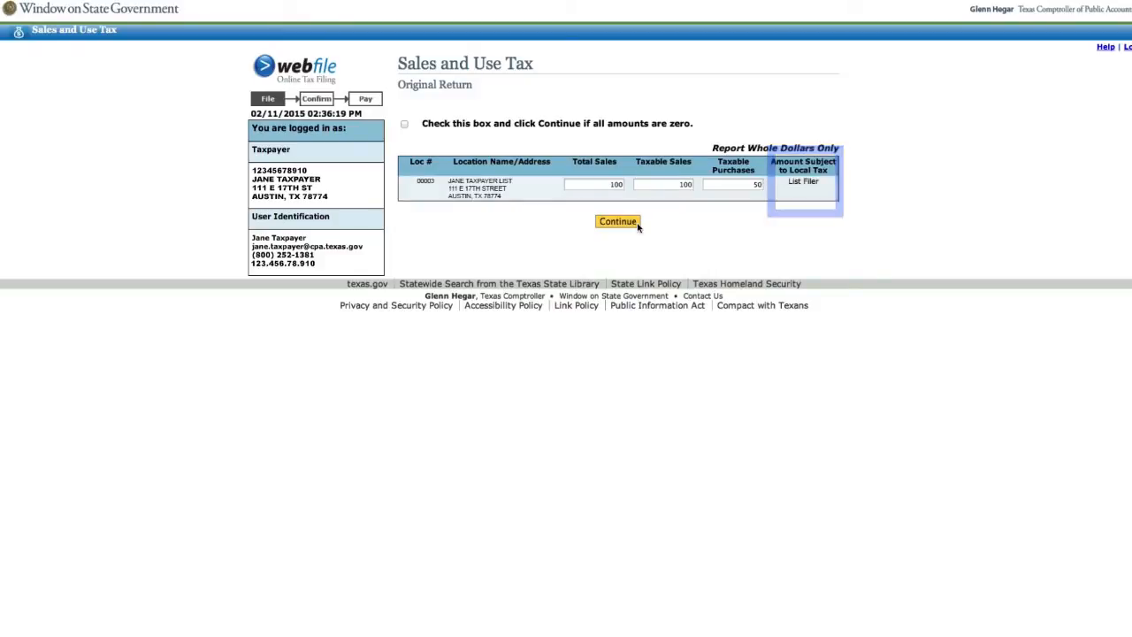
left_click(636, 224)
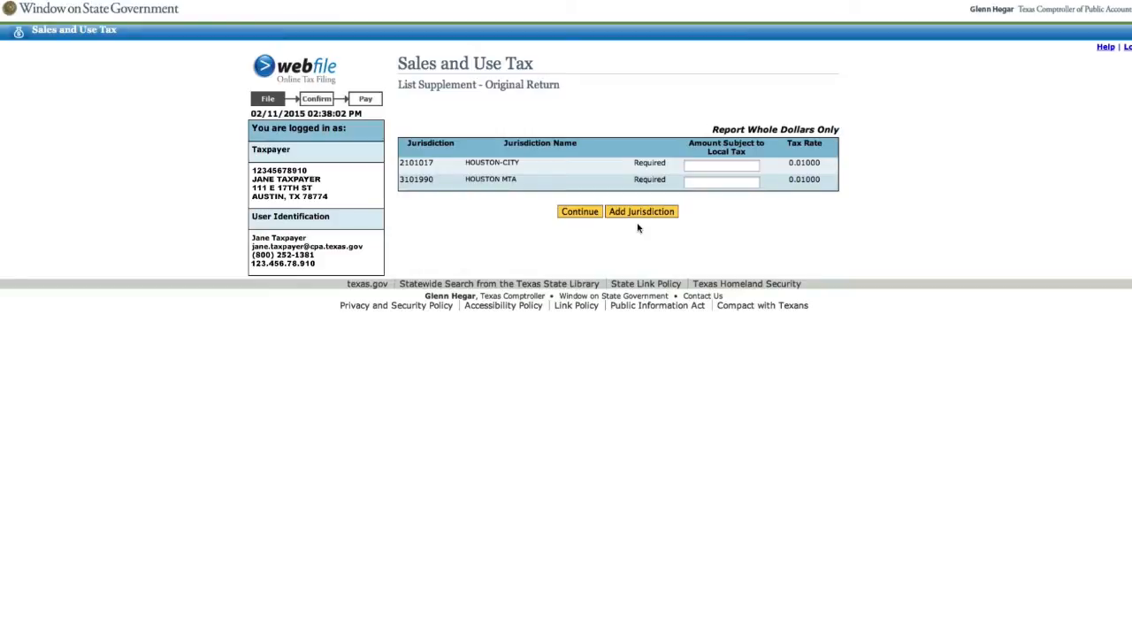
Start adding a new local jurisdiction from the List Supplement page
left_click(641, 215)
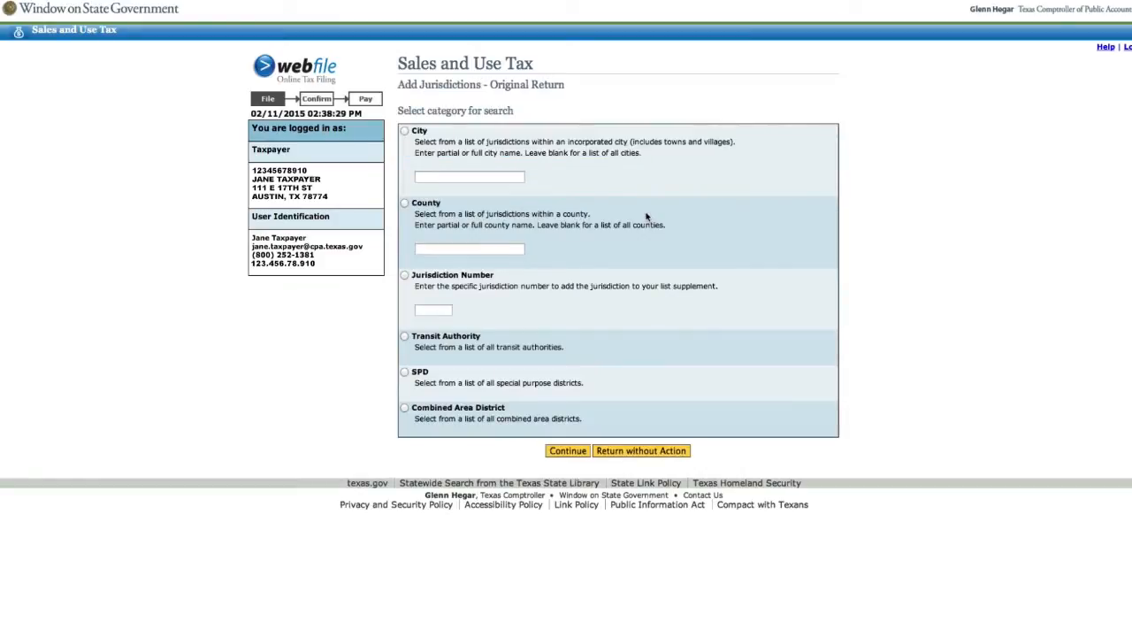
Look up jurisdiction number 2246022 and add ROUND ROCK to the list supplement
left_click(404, 277)
left_click(435, 308)
type("2246022")
left_click(565, 452)
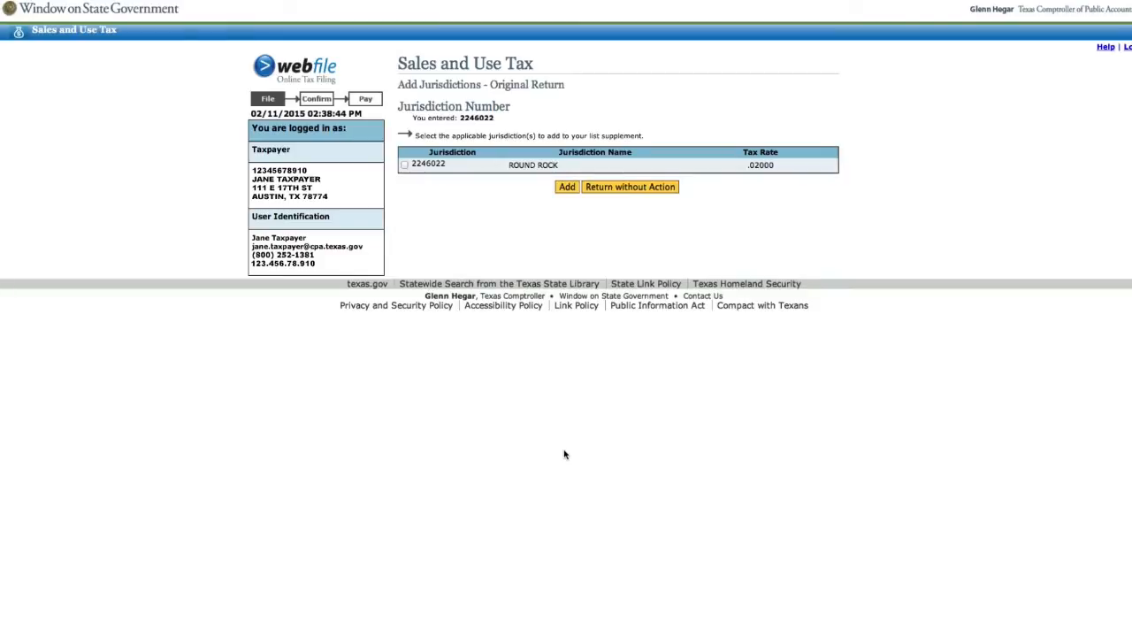
left_click(404, 164)
left_click(567, 187)
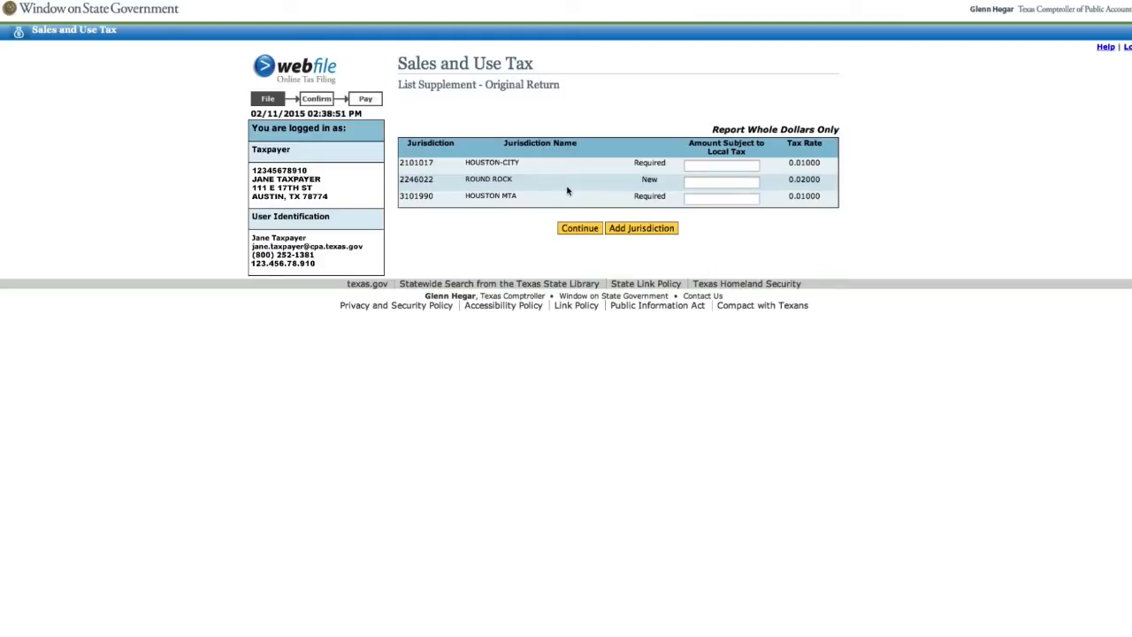
Enter local taxable amounts: HOUSTON-CITY 100, ROUND ROCK 50, HOUSTON MTA 100, then continue to review
left_click(693, 167)
type("100")
left_click(705, 183)
type("50")
left_click(707, 199)
type("100")
left_click(580, 229)
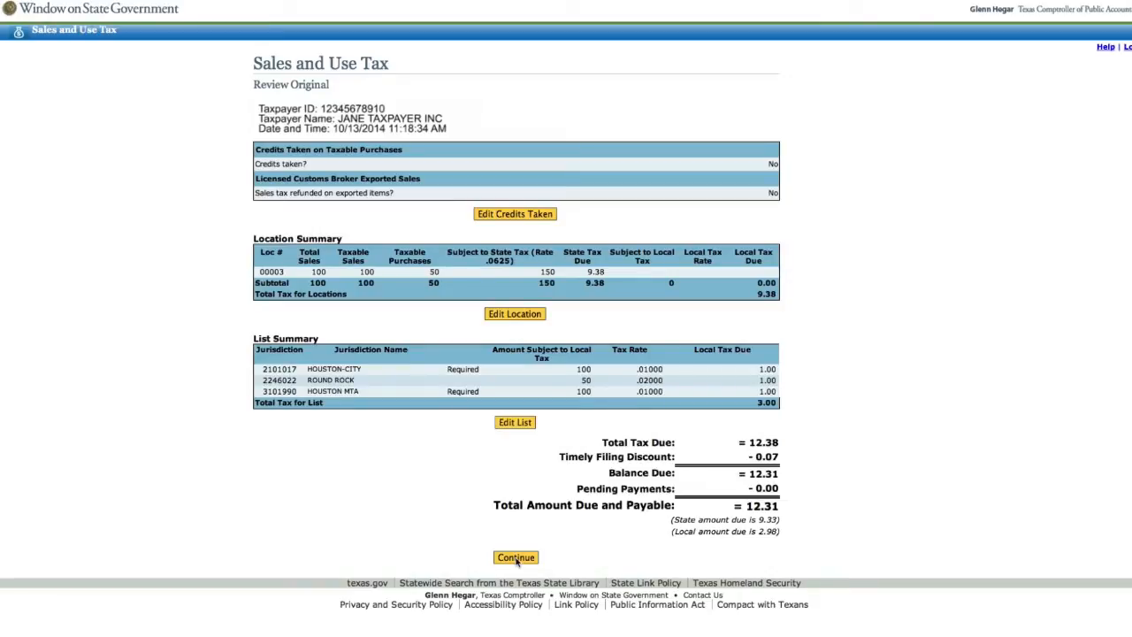
Submit the reviewed return as File Report with No Payment and confirm past the warning
left_click(517, 558)
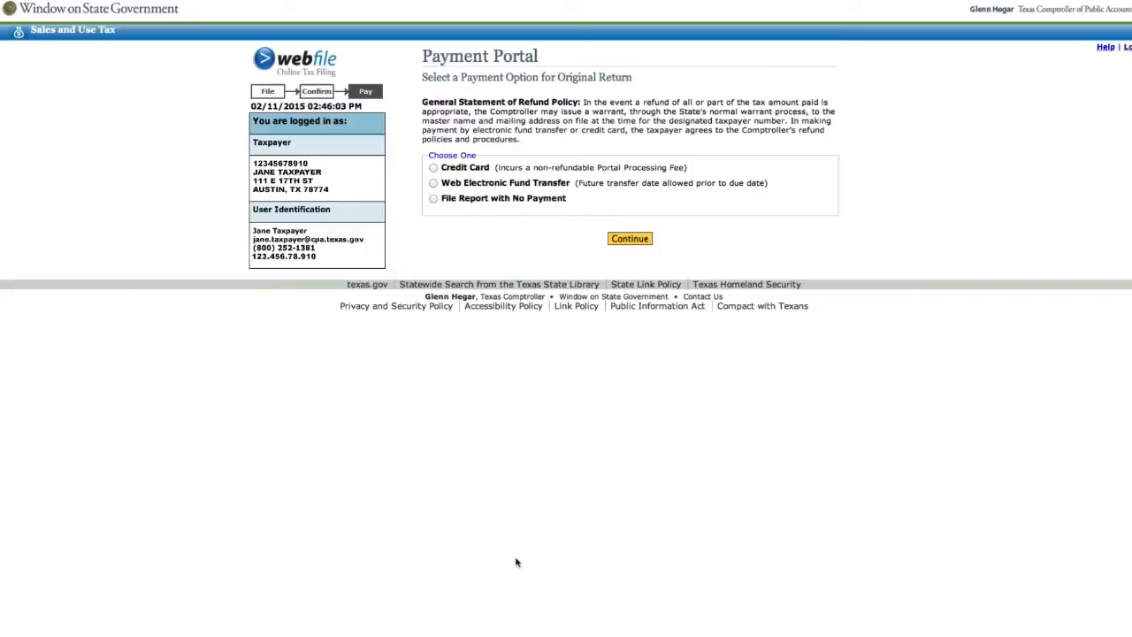
left_click(433, 199)
left_click(613, 239)
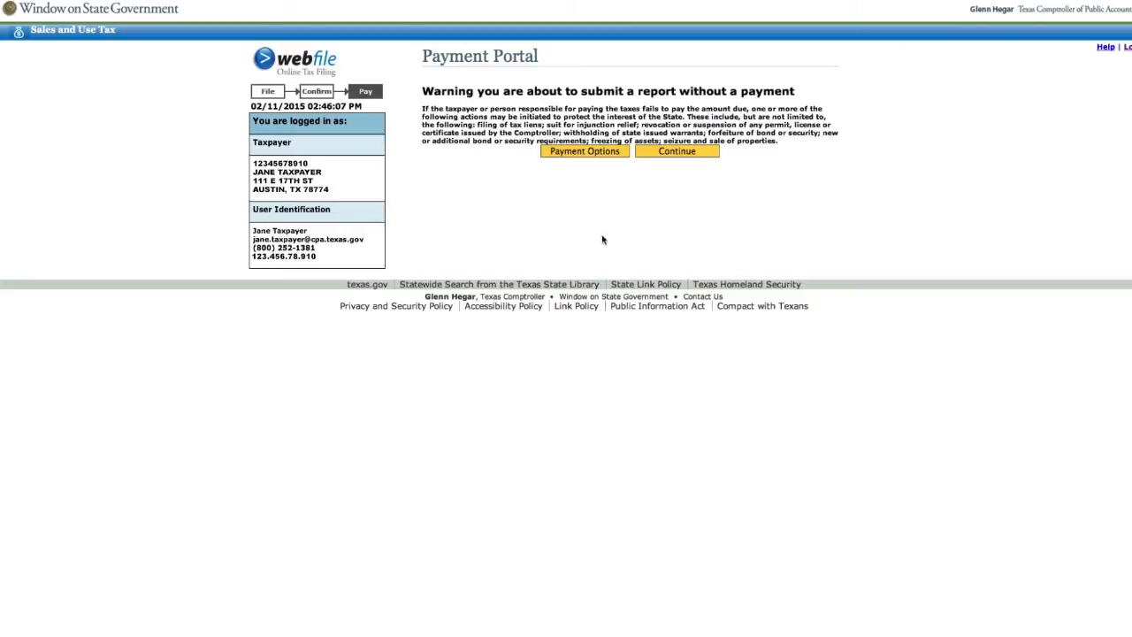
left_click(668, 152)
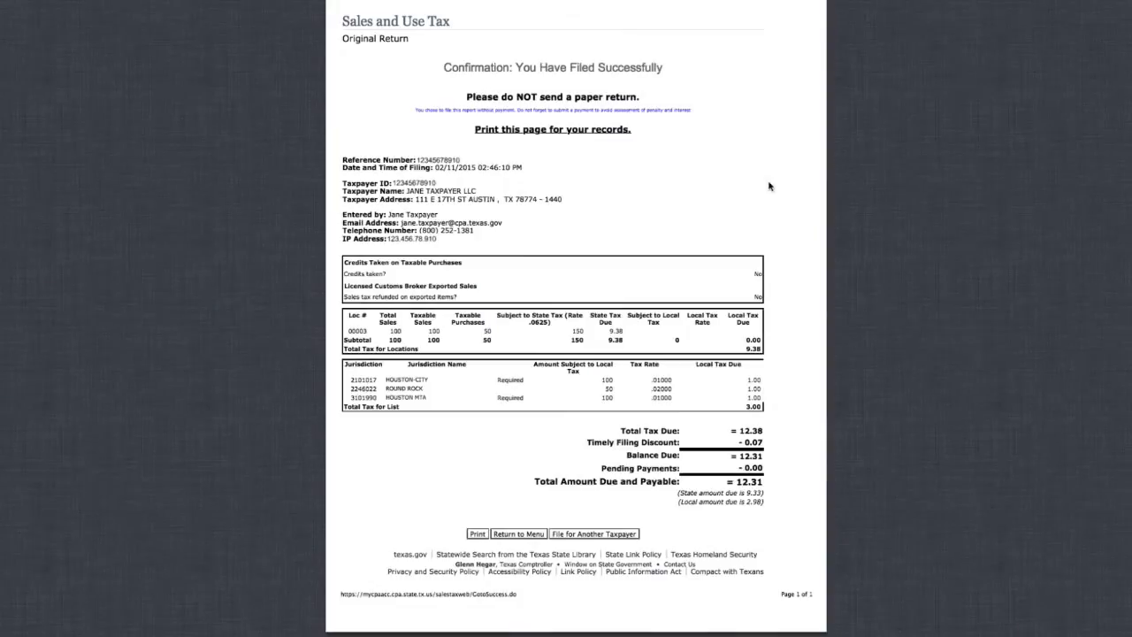
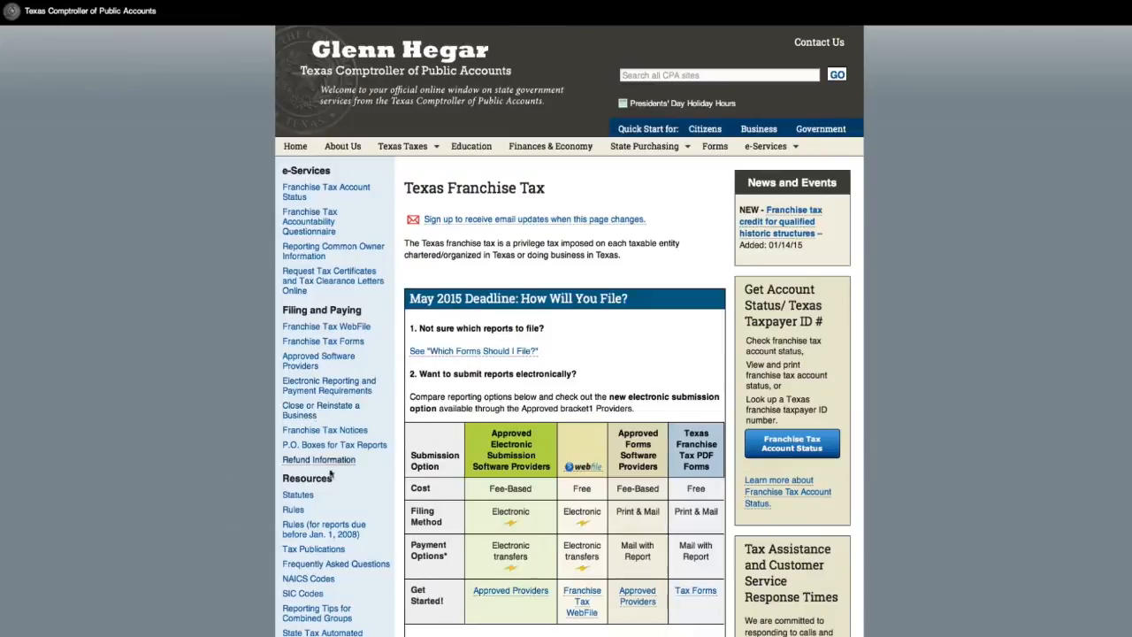
Browse the Franchise Tax FAQ page, then go back to the Comptroller home page
left_click(375, 567)
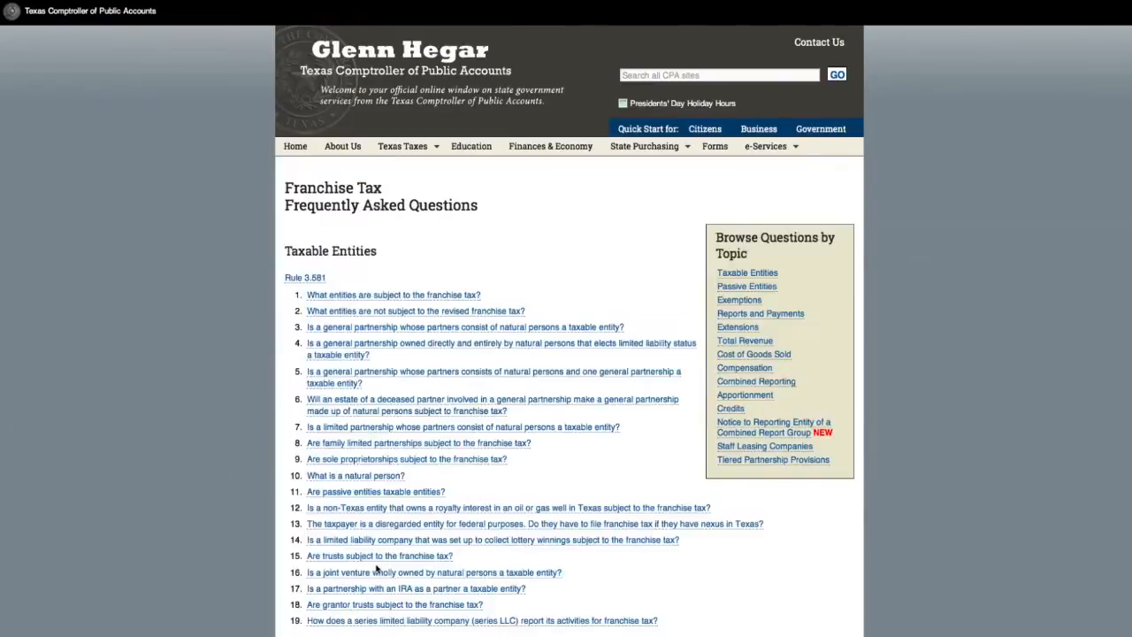
scroll(543, 240, "down", 2)
scroll(543, 240, "down", 5)
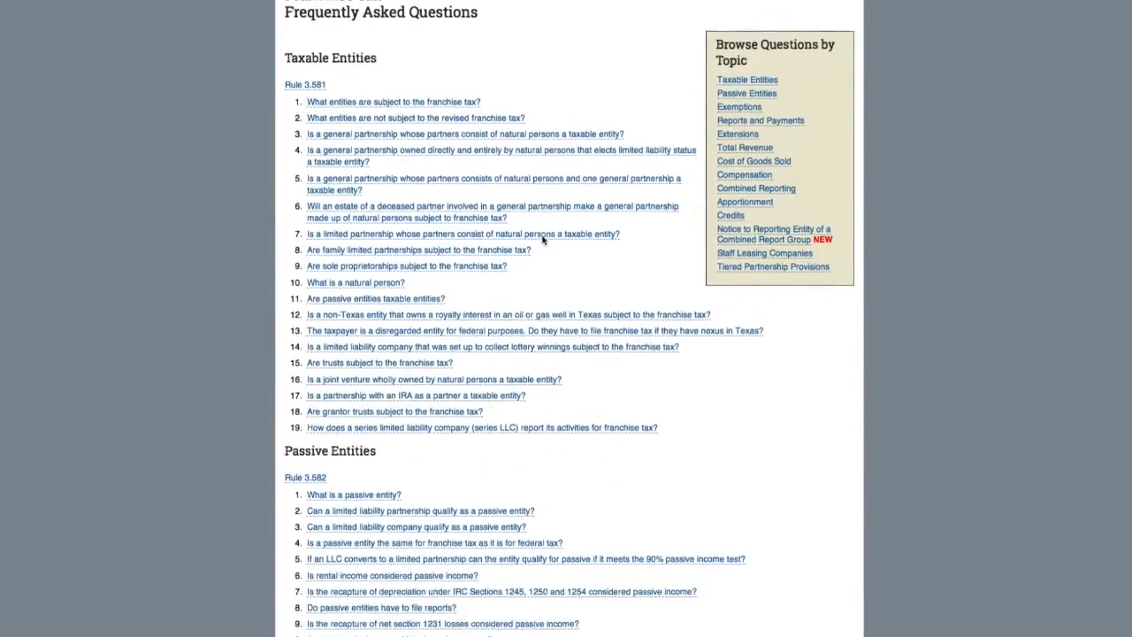
scroll(543, 240, "down", 3)
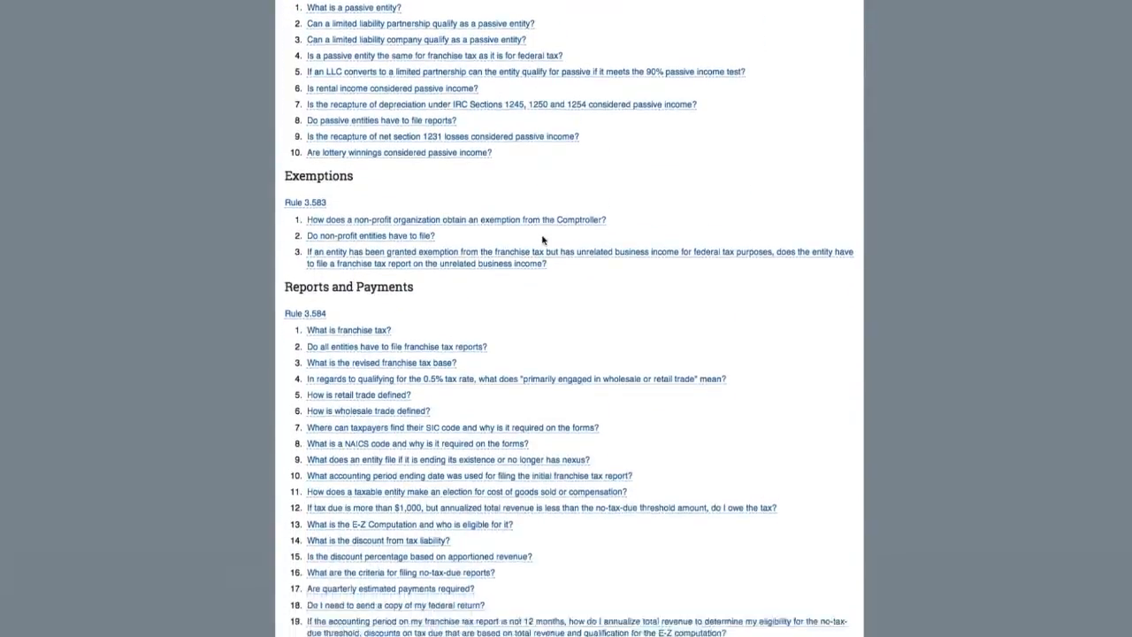
scroll(543, 240, "up", 10)
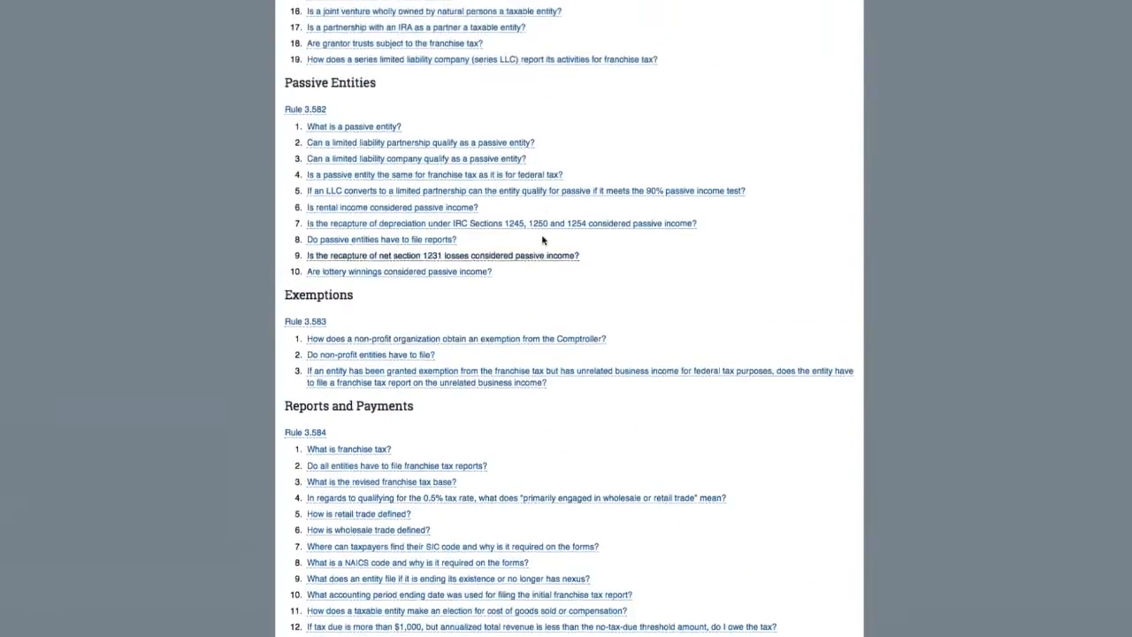
scroll(544, 240, "up", 2)
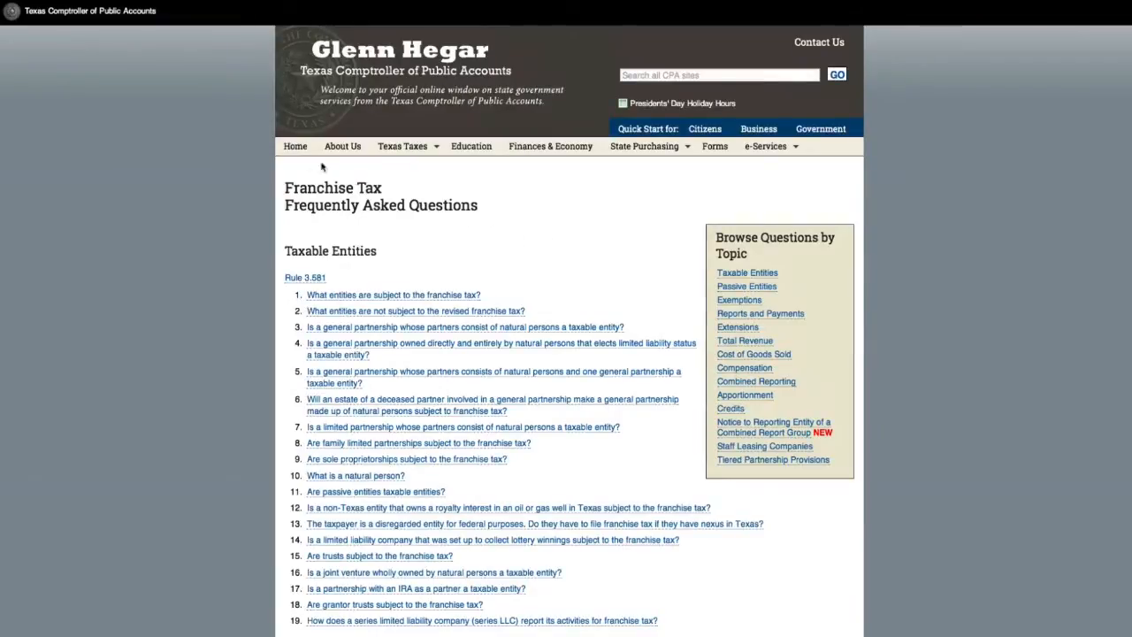
left_click(294, 147)
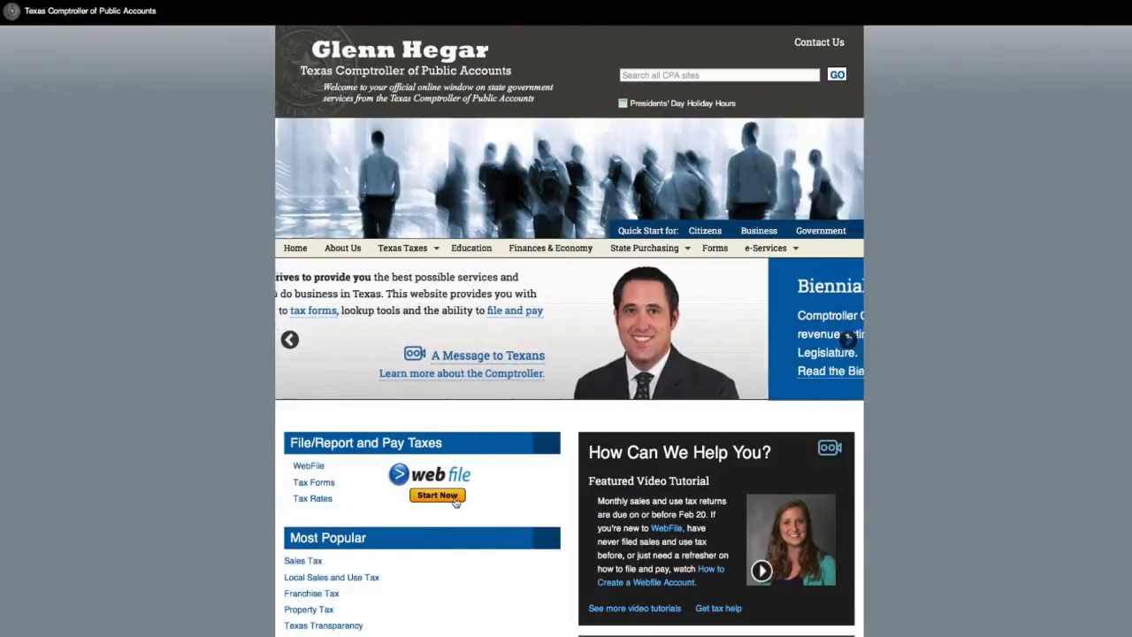
Start WebFile and choose Franchise Tax filing
left_click(455, 501)
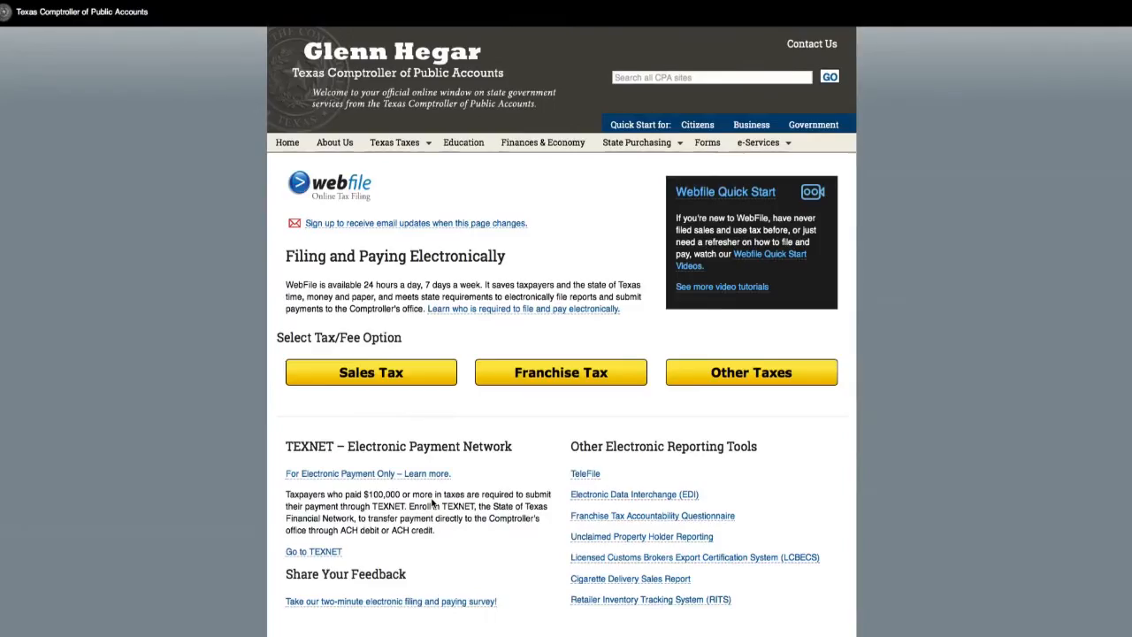
left_click(558, 371)
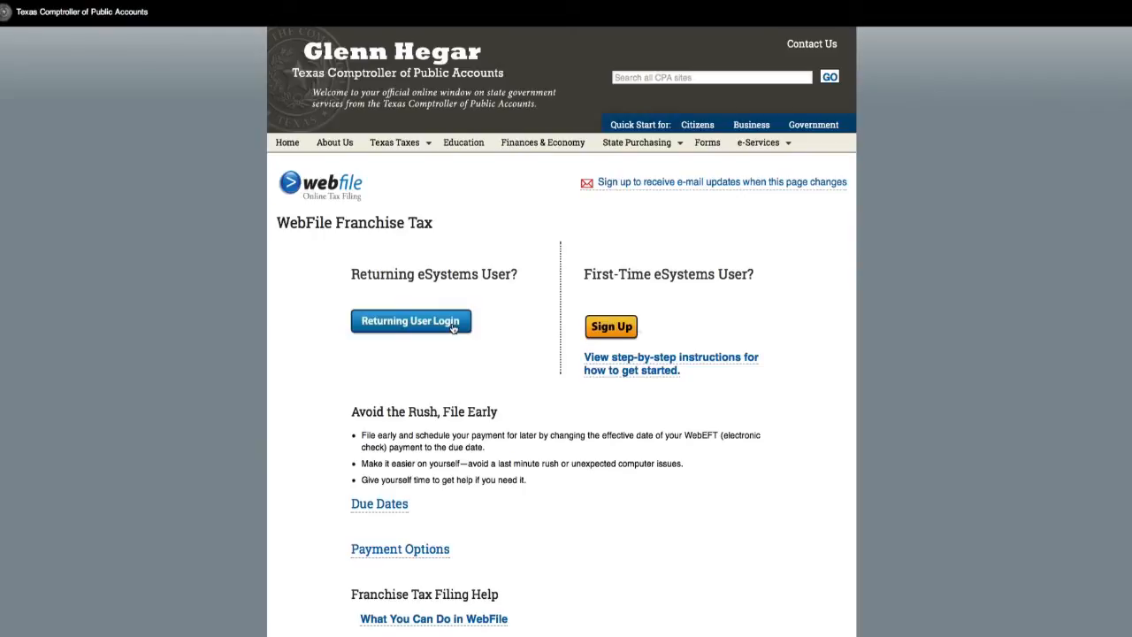
Log in through Returning User Login with the account's User ID and password
left_click(453, 325)
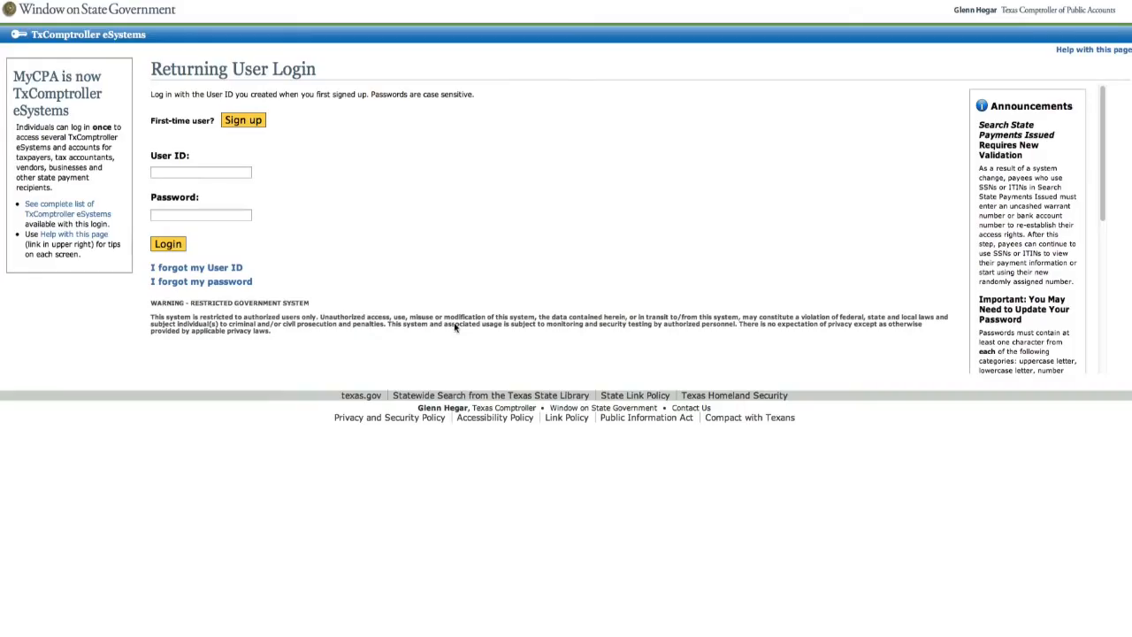
type("janetaxpayer1")
key("Tab")
type("•••••••••••")
left_click(166, 244)
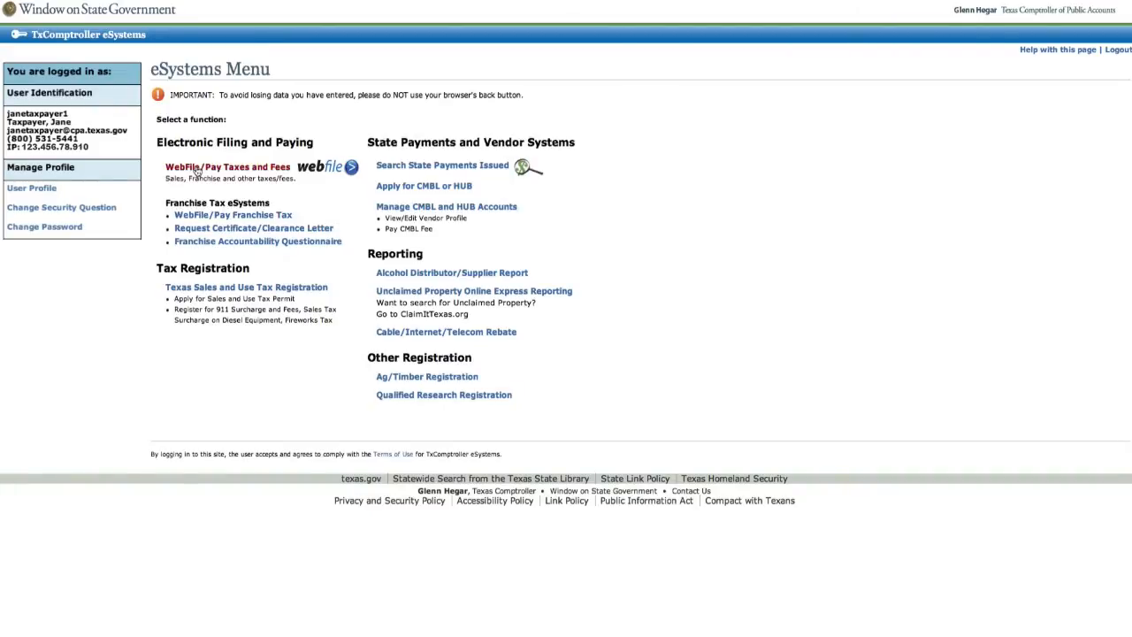
Open WebFile/Pay Taxes and Fees and enter the taxpayer's 11-digit taxpayer number
left_click(196, 168)
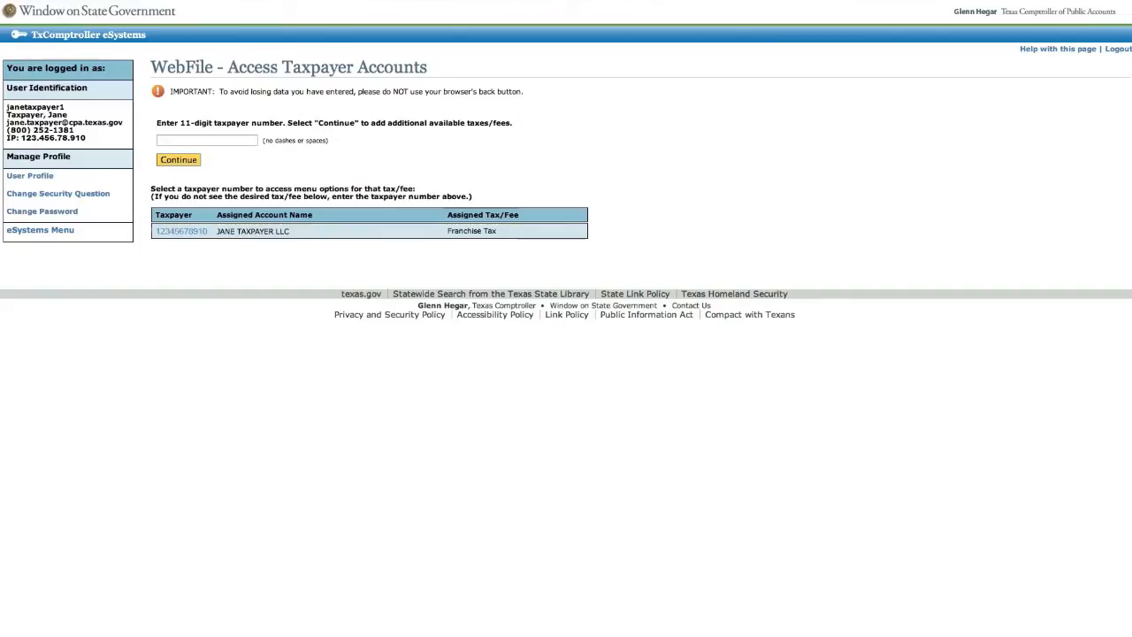
type("12345678910")
Choose File a No Tax Due Information Report for the 2015 Annual period
left_click(198, 232)
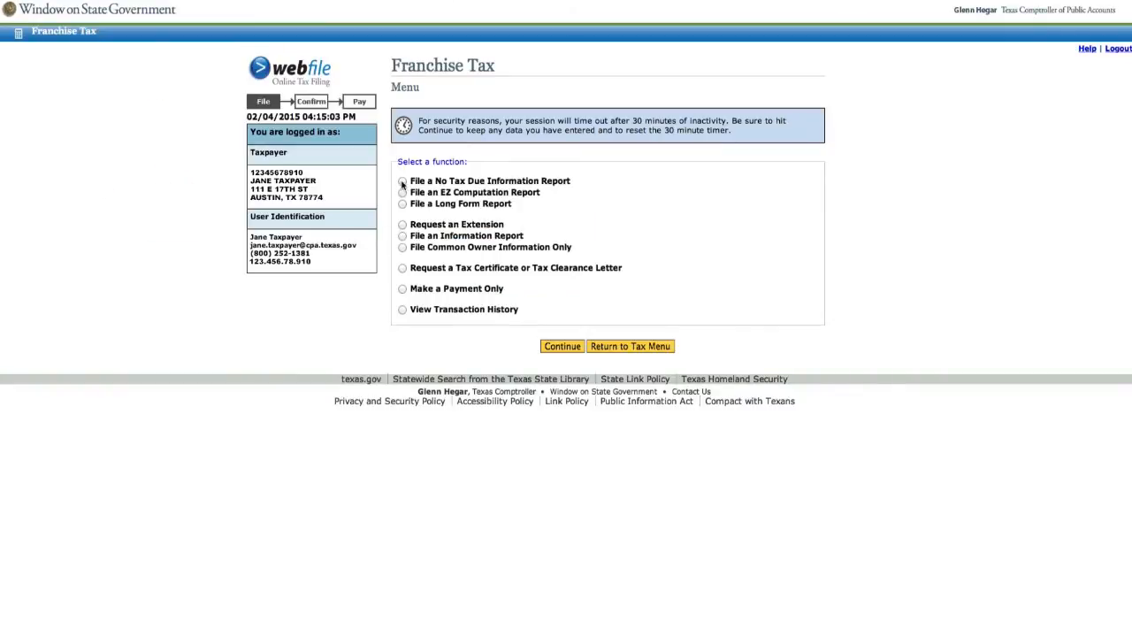
left_click(402, 182)
left_click(550, 346)
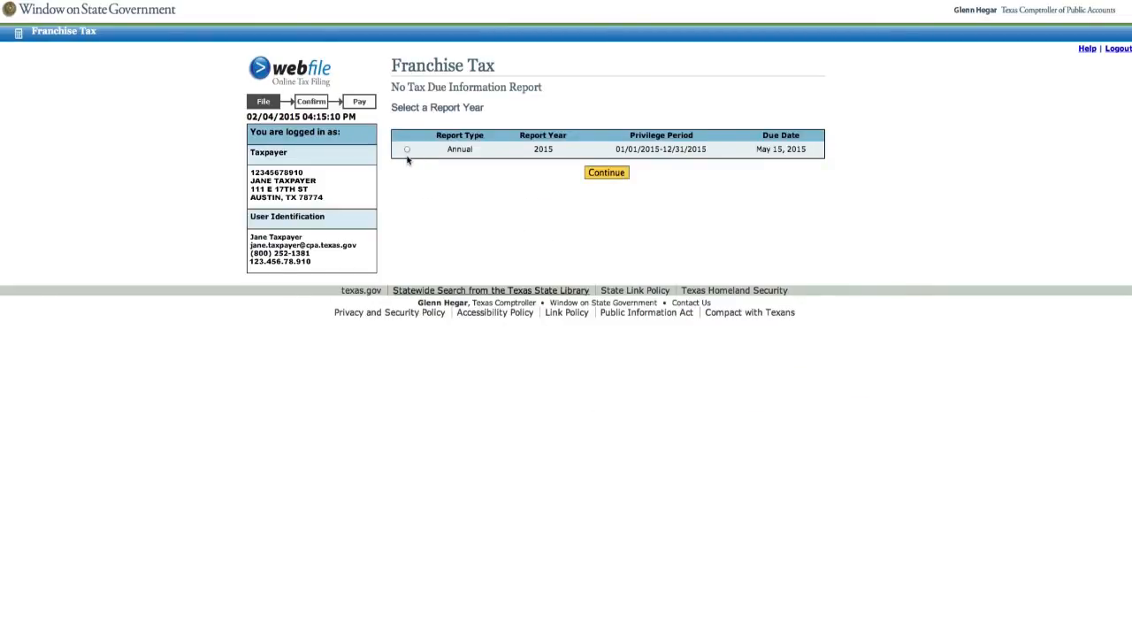
left_click(407, 150)
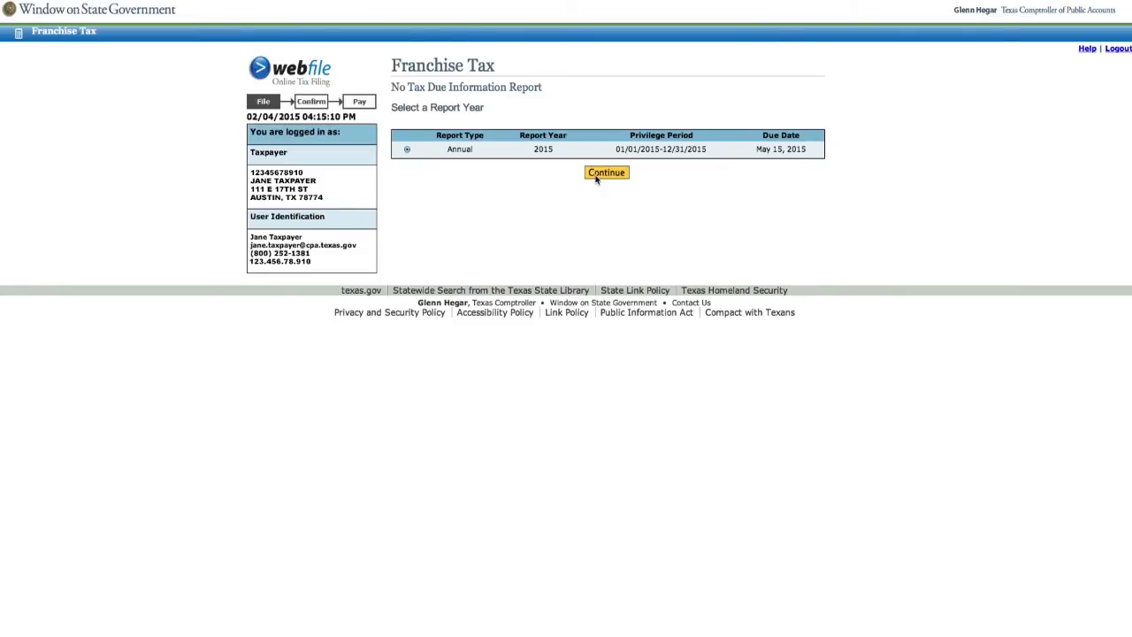
left_click(602, 174)
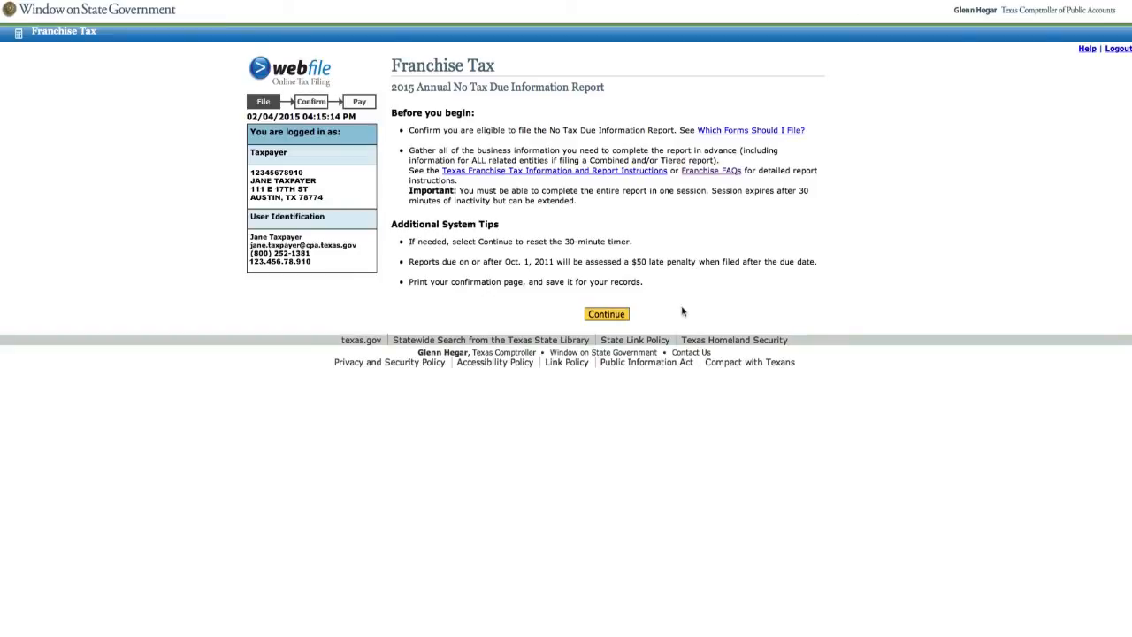
Answer No to the combined group, temporary business loss and Tiered Partnership Election questions
left_click(607, 314)
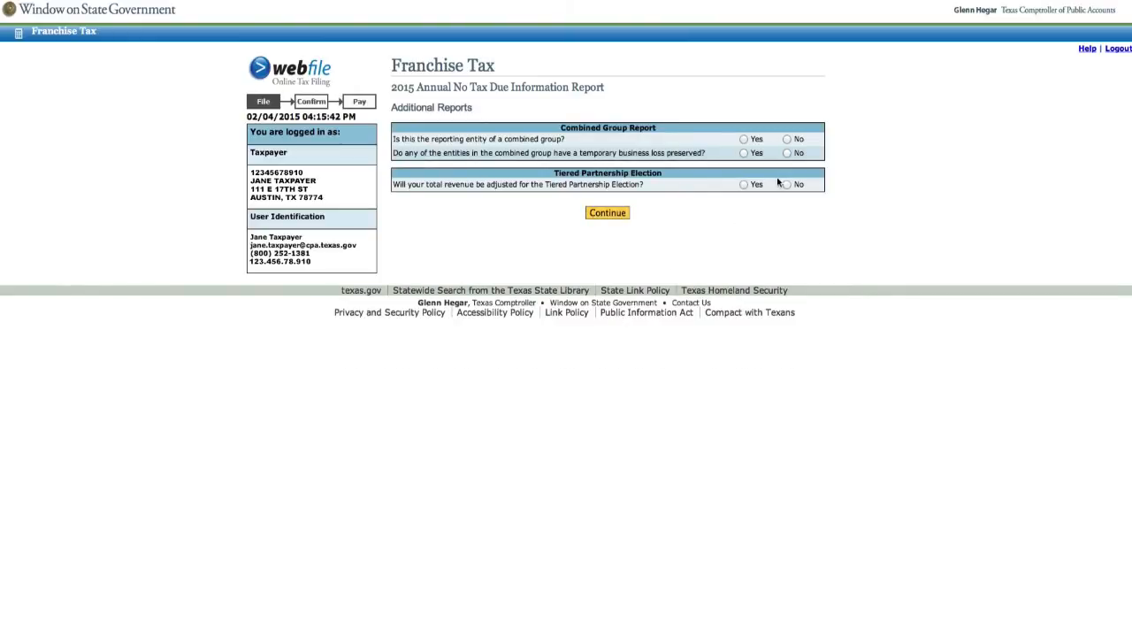
left_click(786, 139)
left_click(786, 153)
left_click(788, 185)
left_click(622, 213)
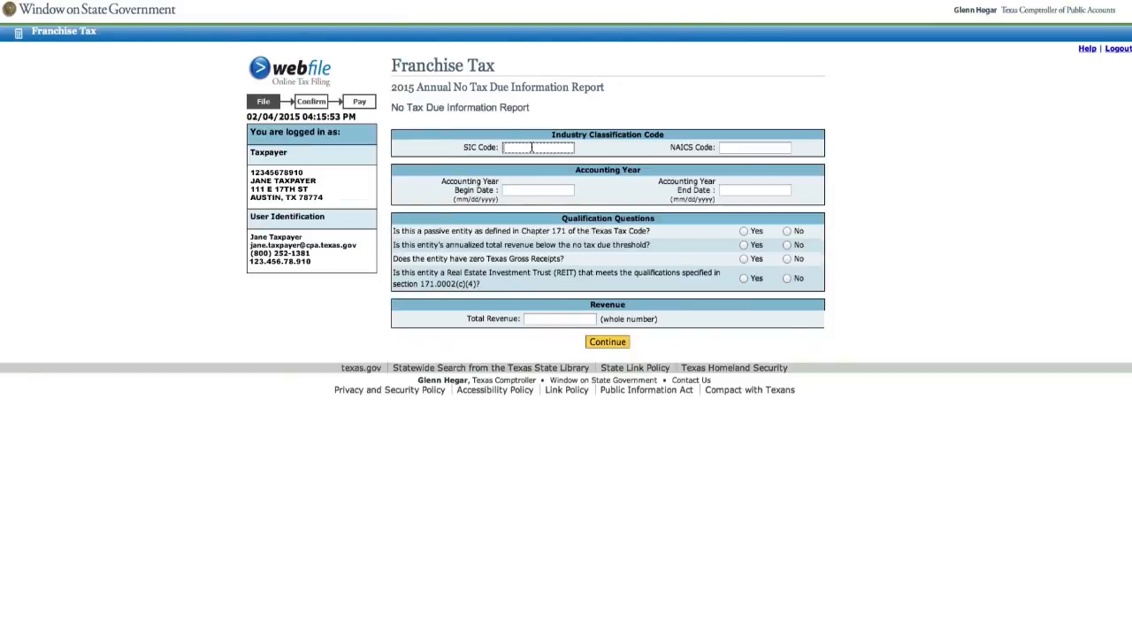
Enter SIC 7336, NAICS 541430, and accounting year 01/01/2014 to 12/31/2014
type("336")
left_click(731, 148)
type("541430")
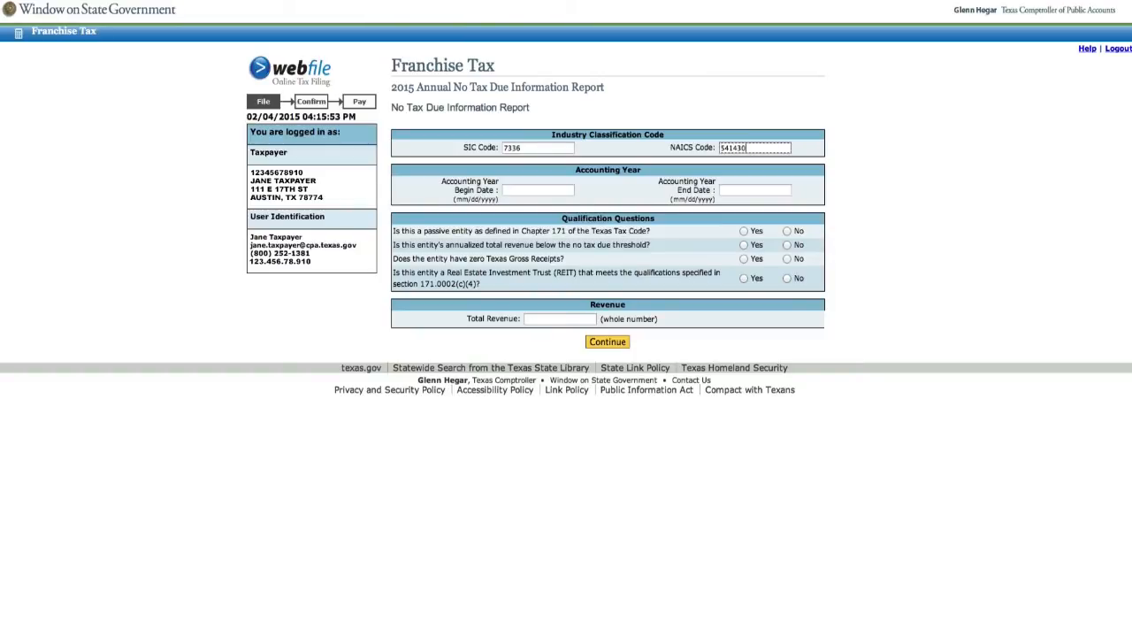
left_click(569, 193)
type("01/01/2014")
left_click(740, 186)
type("12/31/2014")
Answer No, Yes, No, No to the entity questions and enter total revenue 1552
left_click(788, 231)
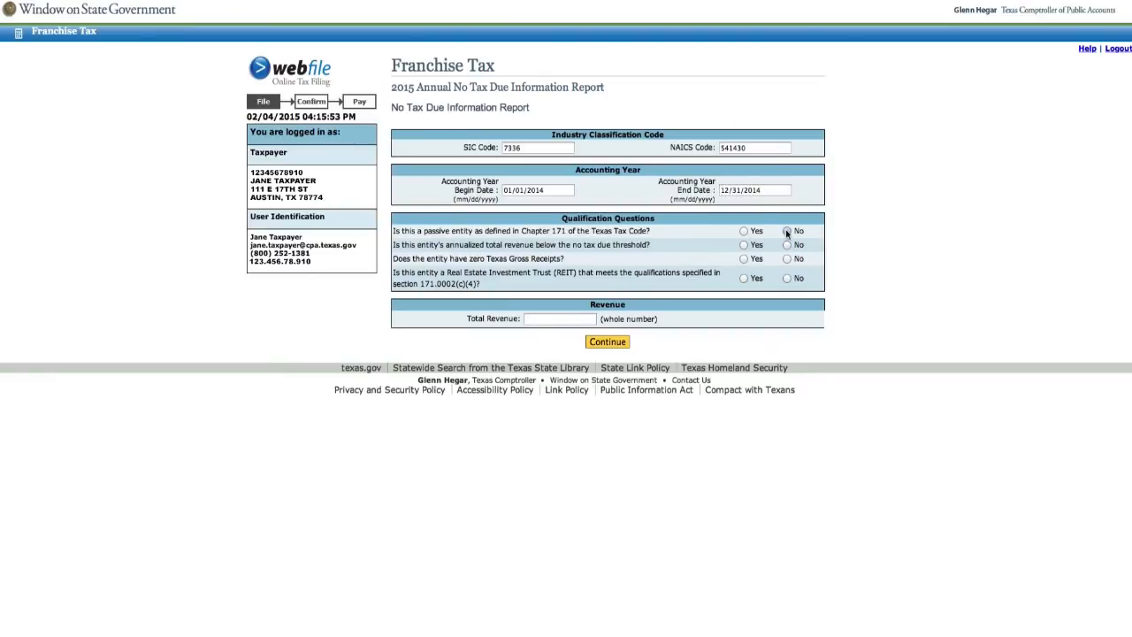
left_click(744, 245)
left_click(787, 259)
left_click(787, 278)
left_click(575, 317)
type("1552")
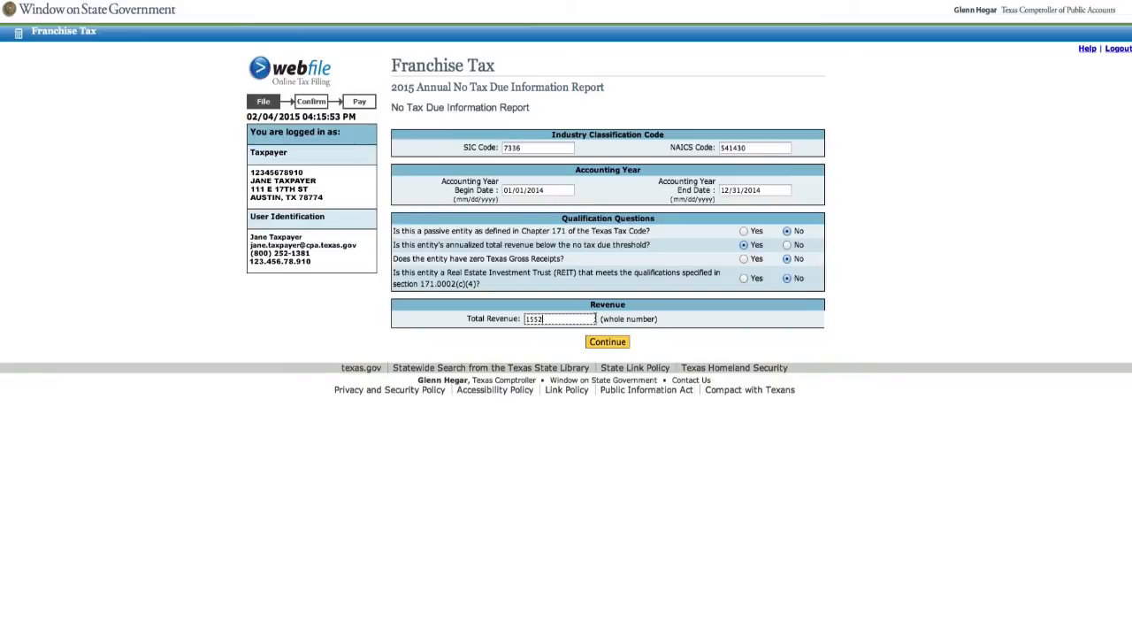
left_click(605, 342)
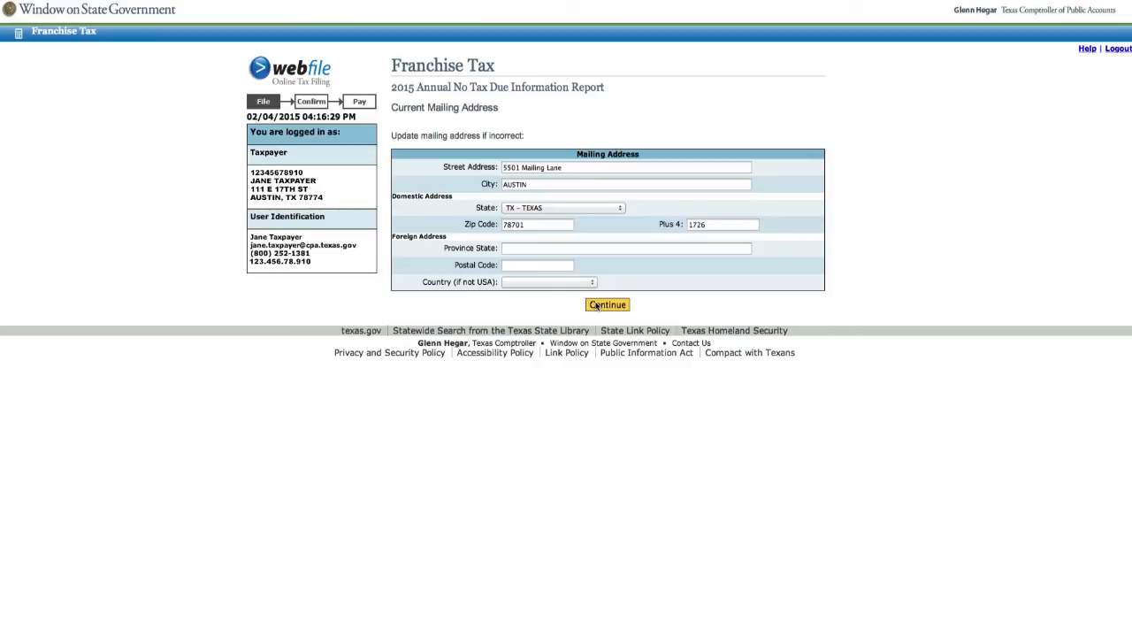
Keep the mailing address and add the officer's name with title Director, marked as director
left_click(606, 304)
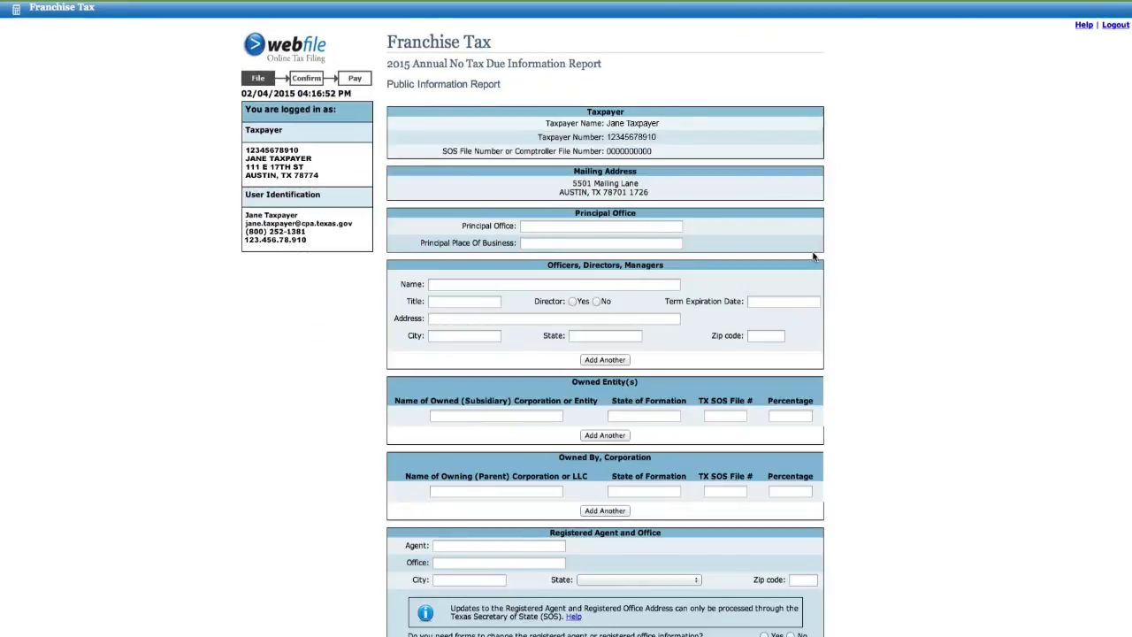
left_click(478, 283)
type("Jane Taxpayer")
key("Tab")
type("Director")
left_click(572, 302)
Fill in the officer's street address, city, state and ZIP code
left_click(506, 318)
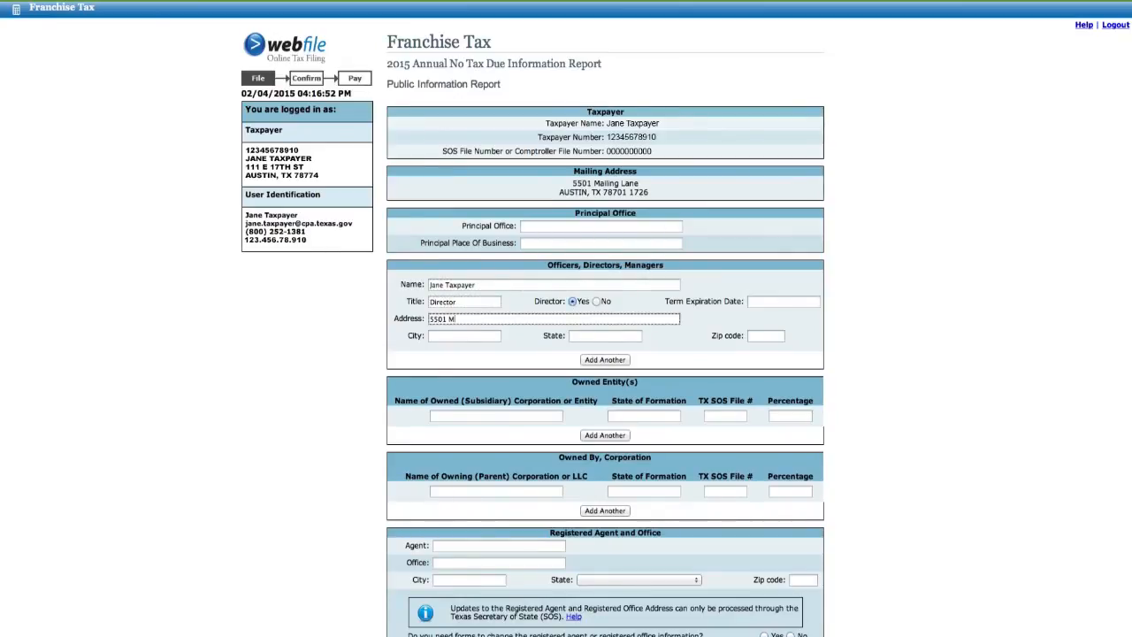
key("Tab")
key("Tab")
key("Tab")
Answer No to needing registered agent forms and agree to the declaration statement
scroll(593, 424, "down", 2)
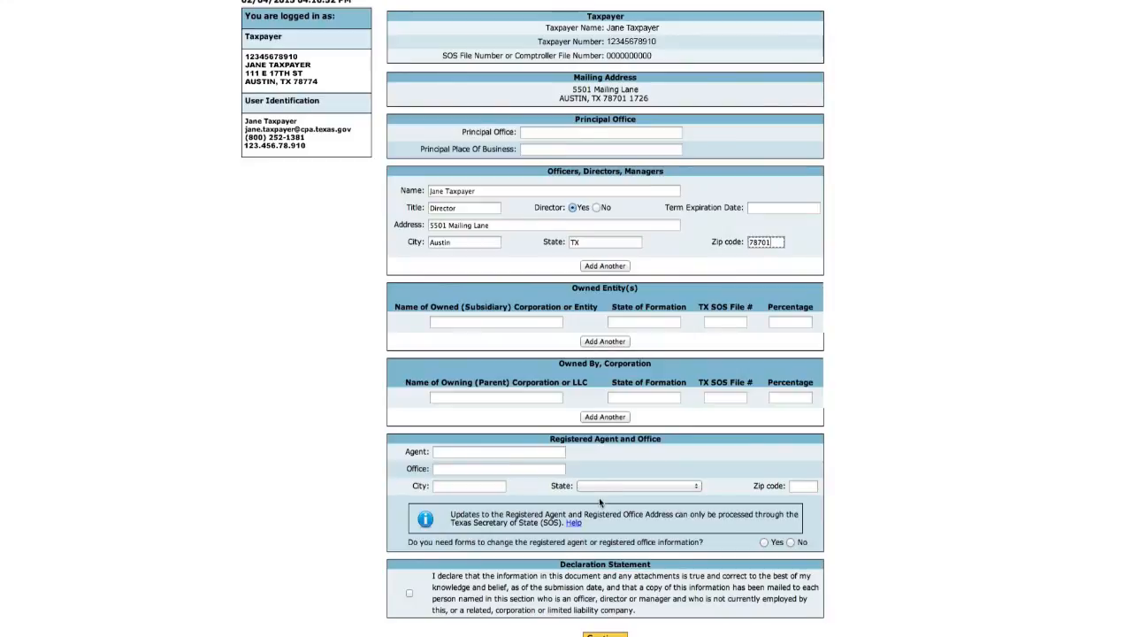
left_click(791, 542)
scroll(705, 555, "down", 1)
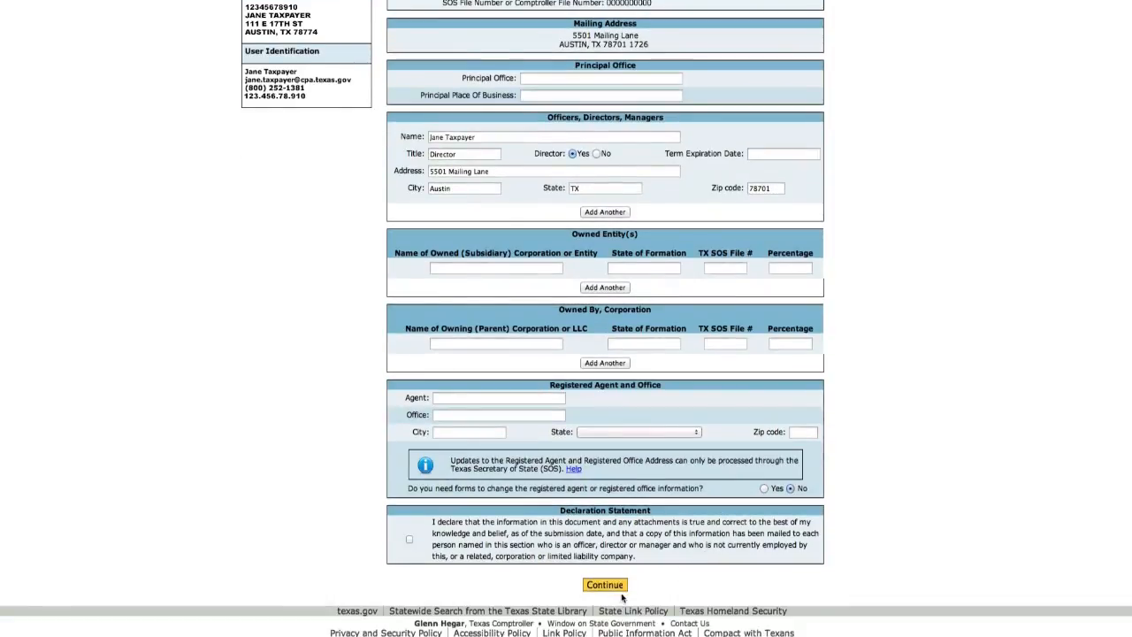
left_click(409, 540)
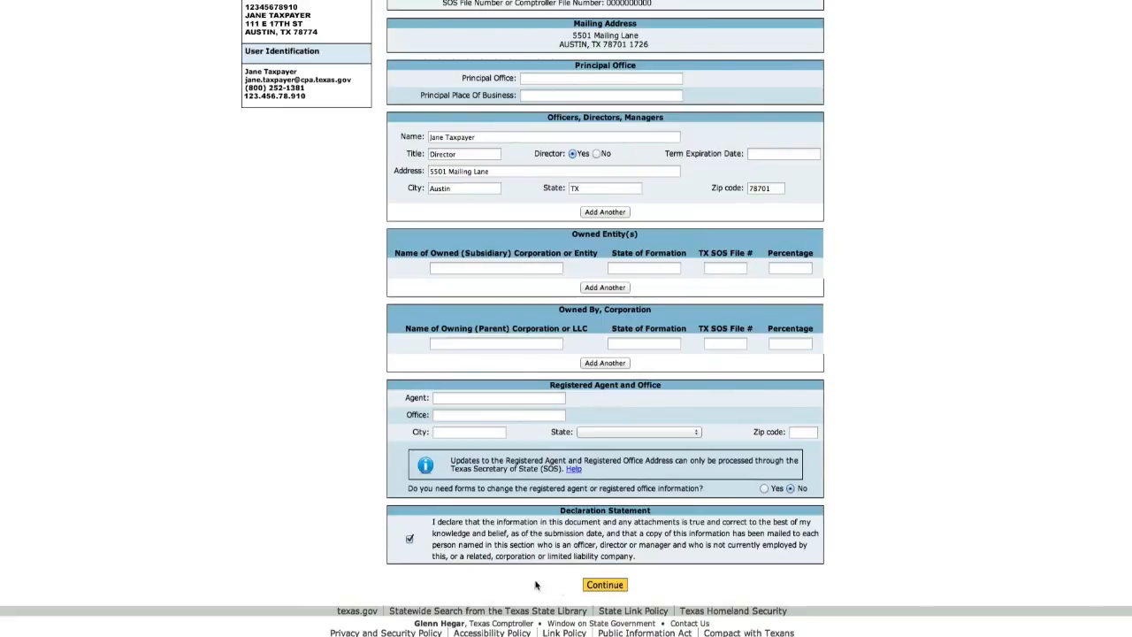
left_click(605, 584)
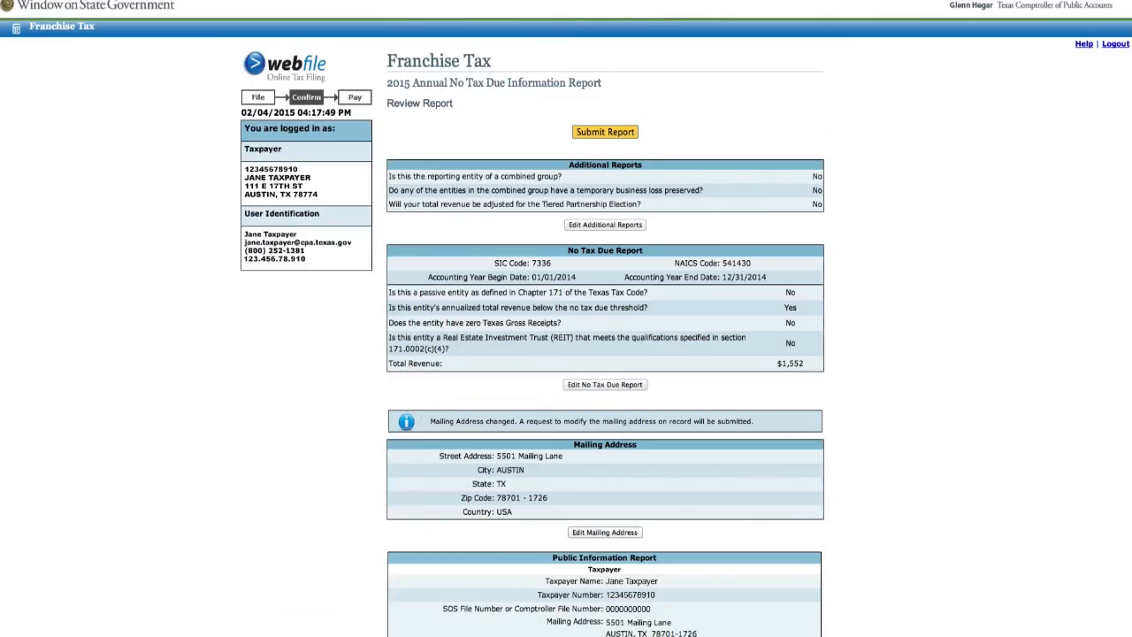